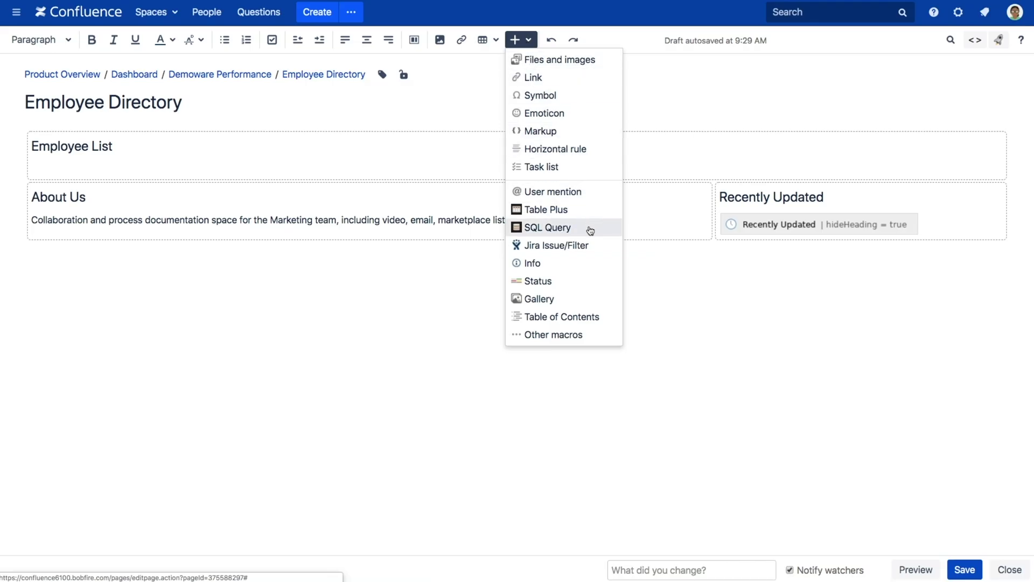
- Insert an SQL Query macro on companyDS with the employee-manager join query, previewed and saved
{"action": "left_click", "coordinate": [590, 231]}
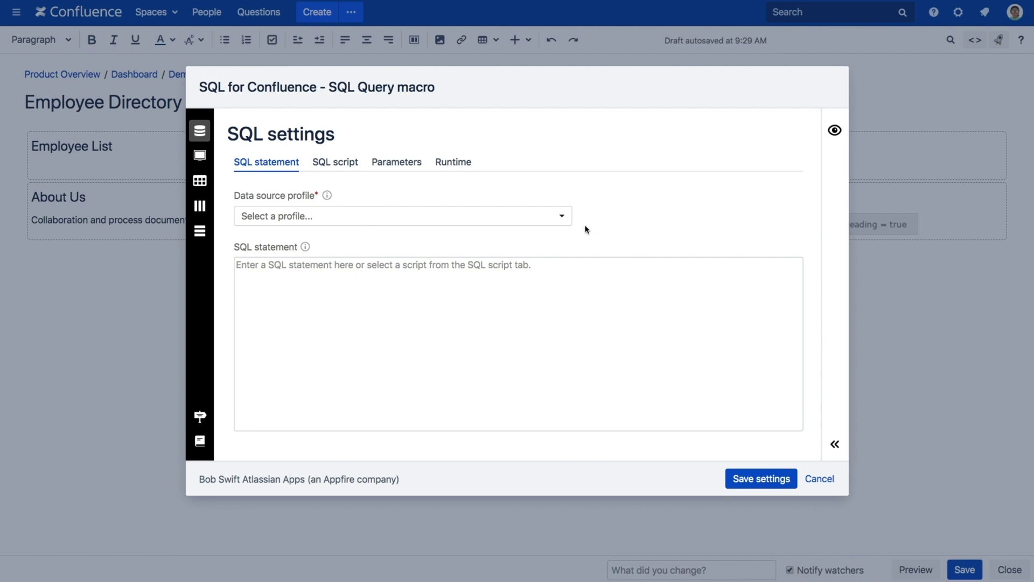
{"action": "left_click", "coordinate": [528, 217]}
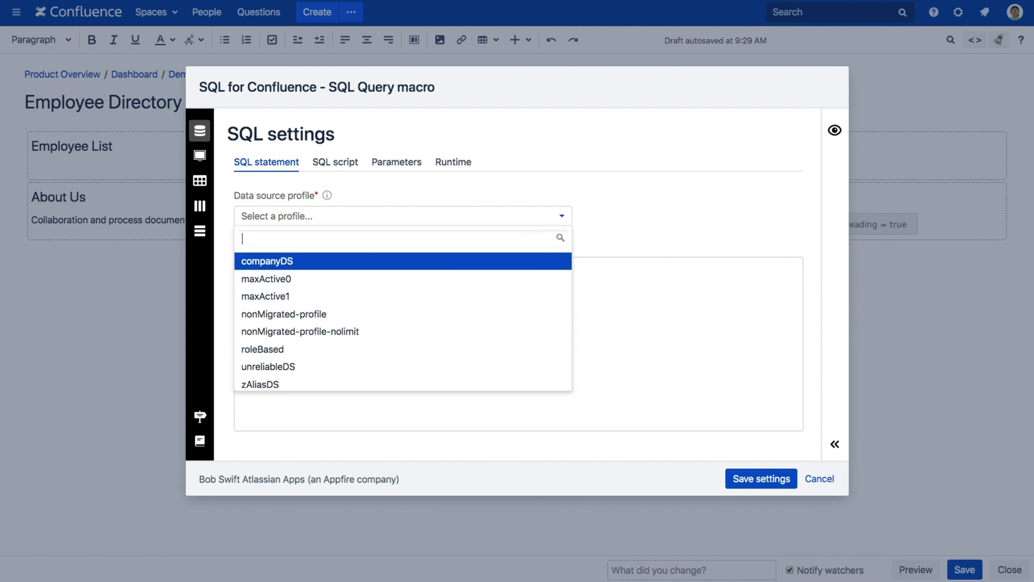
{"action": "type", "text": "com"}
{"action": "left_click", "coordinate": [528, 279]}
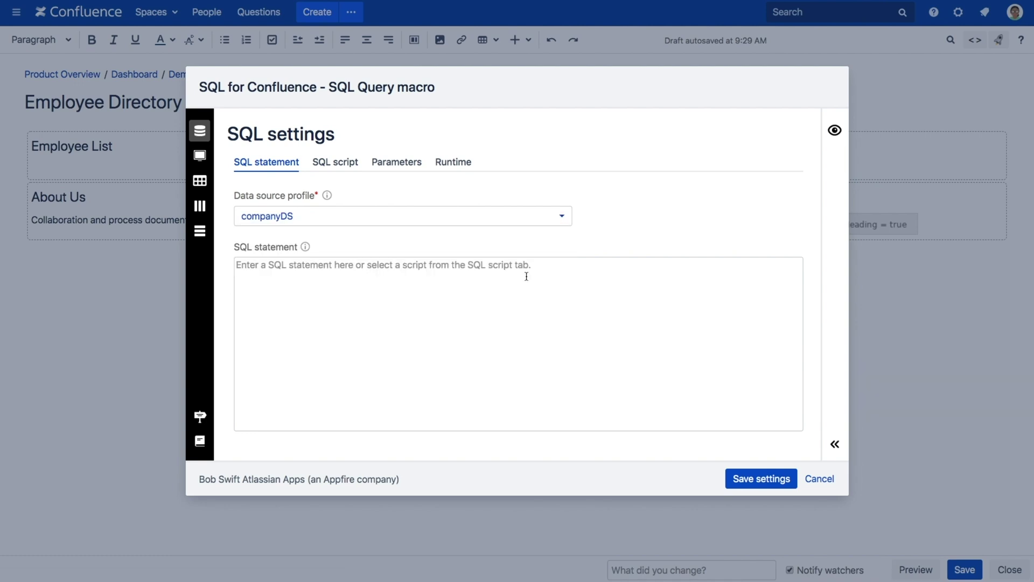
{"action": "key", "text": "ctrl+v"}
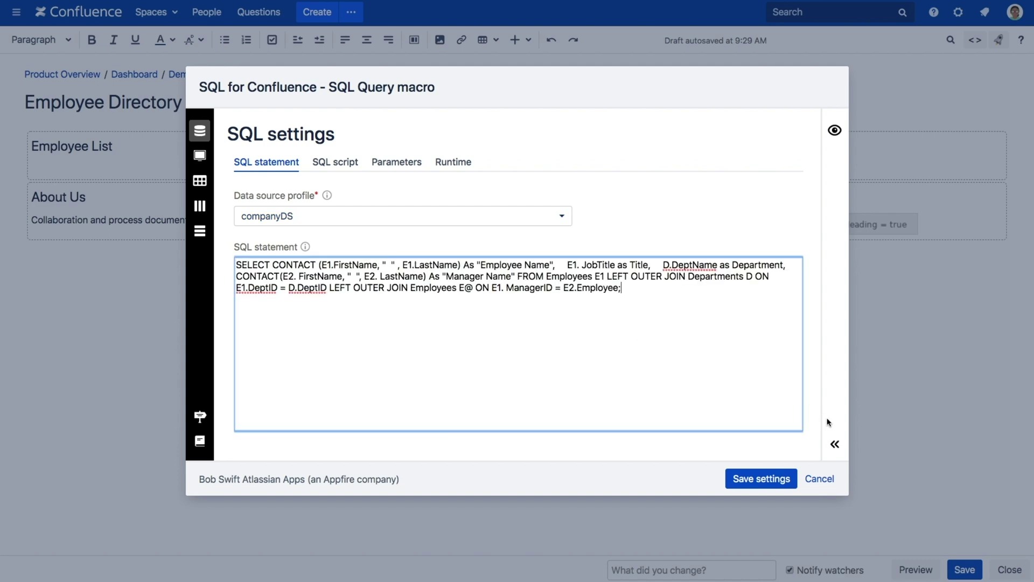
{"action": "left_click", "coordinate": [835, 444]}
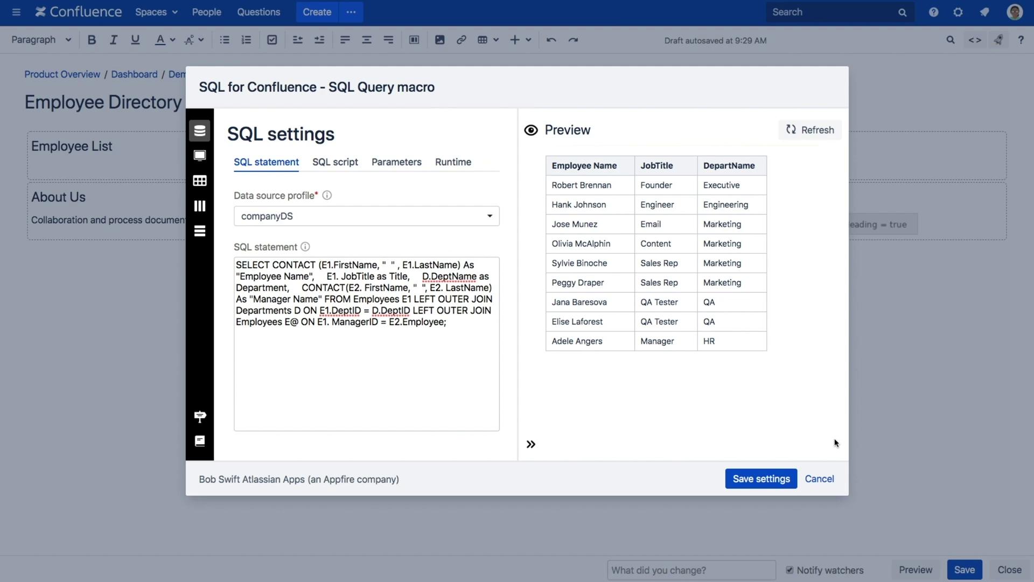
{"action": "left_click", "coordinate": [791, 484]}
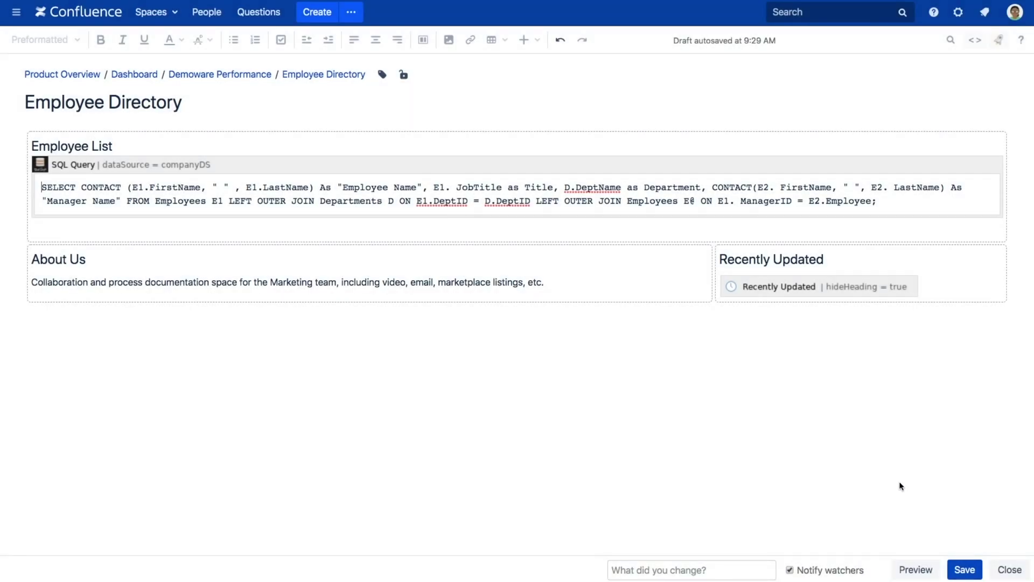
- Publish the Employee Directory page with its live employee table
{"action": "left_click", "coordinate": [965, 570]}
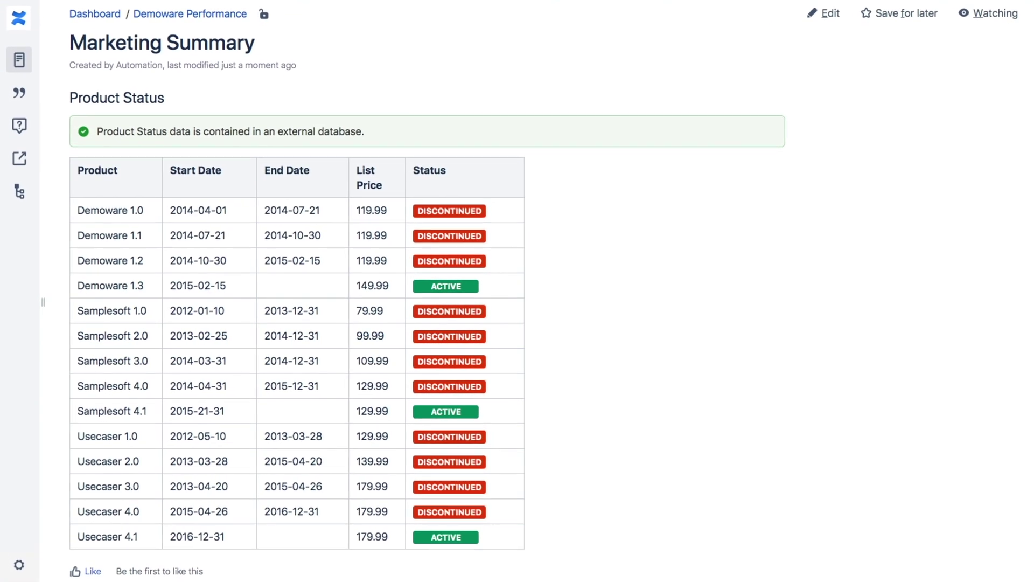
{"action": "type", "text": "{"}
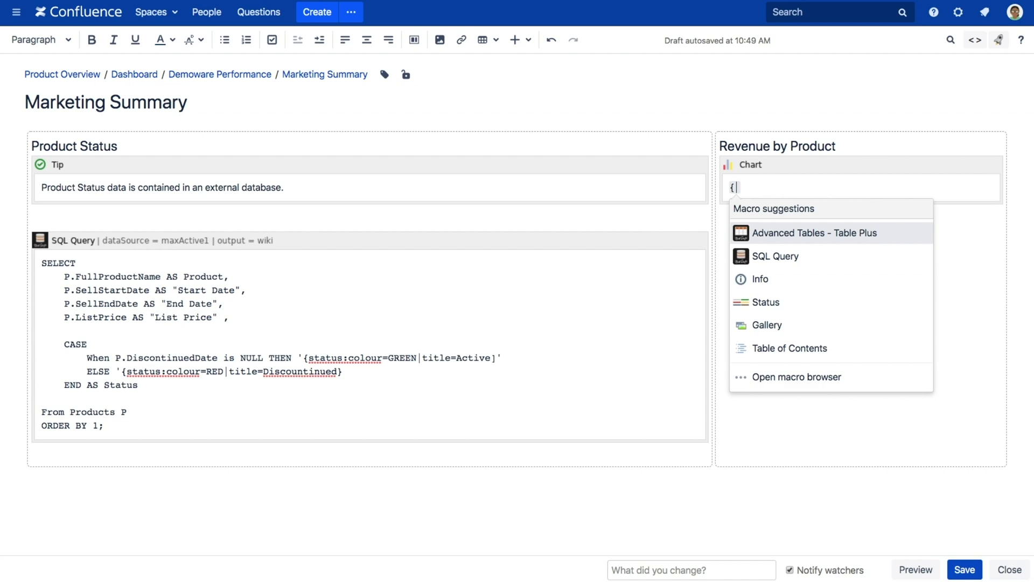
- Add a companyDS SQL Query macro with the per-product revenue query inside the chart body
{"action": "left_click", "coordinate": [813, 257]}
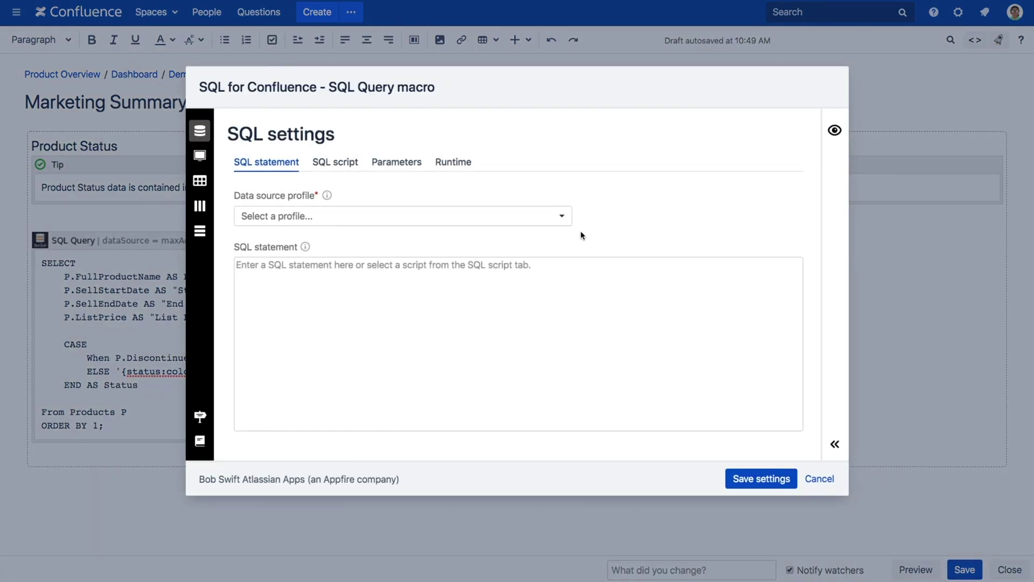
{"action": "left_click", "coordinate": [561, 217]}
{"action": "left_click", "coordinate": [556, 261]}
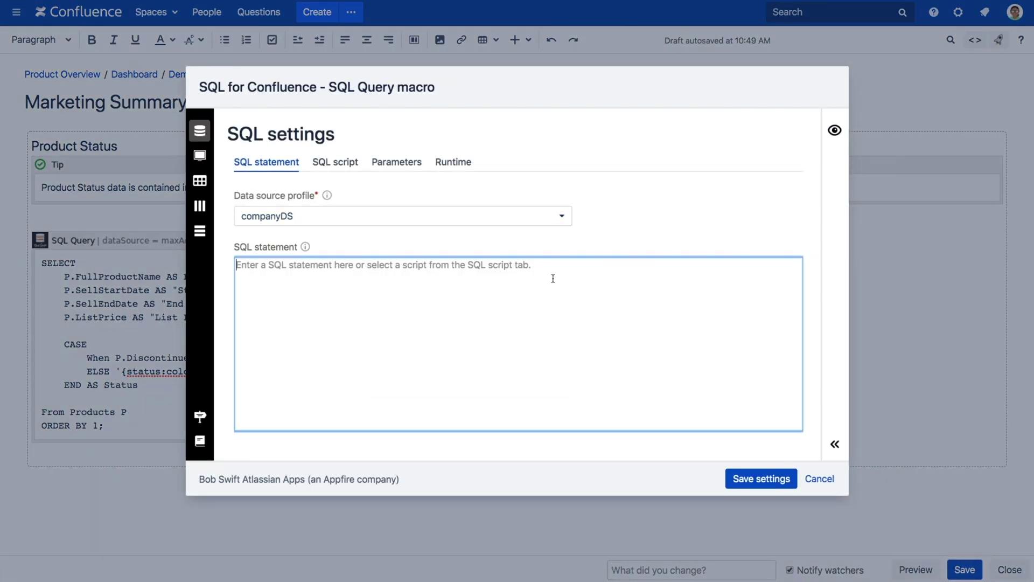
{"action": "type", "text": "SELECT P.BaseProductName AS Product, ROUND (SUM(S.SubTotal)) As Revenue FROM Sales S INNER JOIN LineItems LI on S.SalesID = LI.SalesID INNER JOIN Products P ON LI. ProductID = P.ProductsID GROUP BY P.BaseProductName ORDER BY 2 DESC;"}
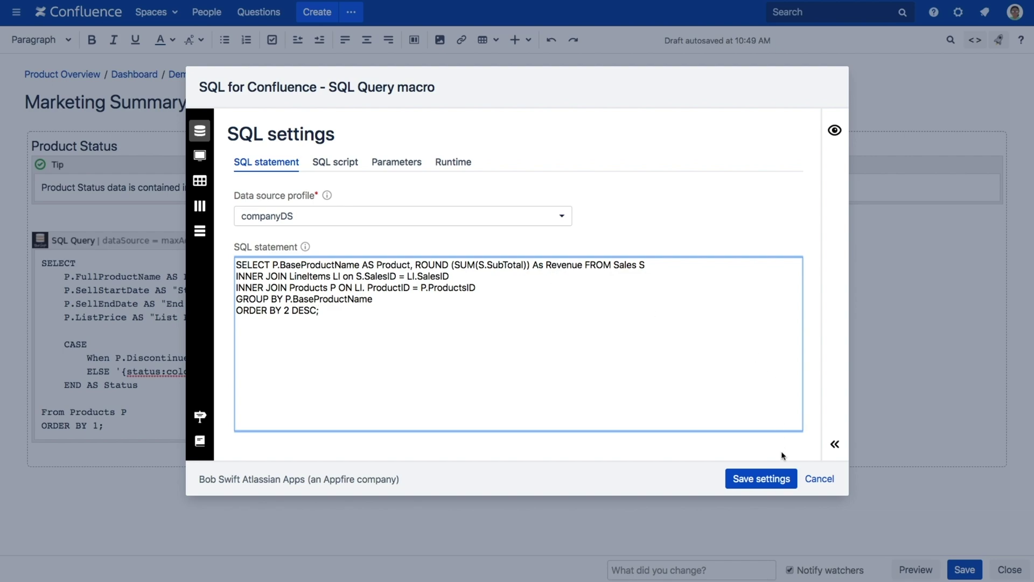
{"action": "left_click", "coordinate": [786, 479]}
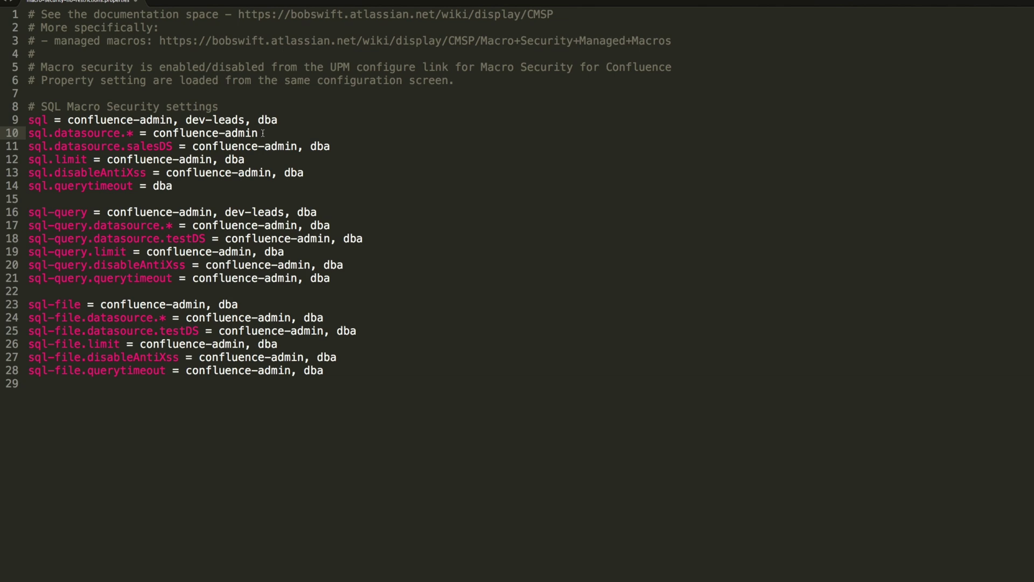
{"action": "type", "text": ", developers"}
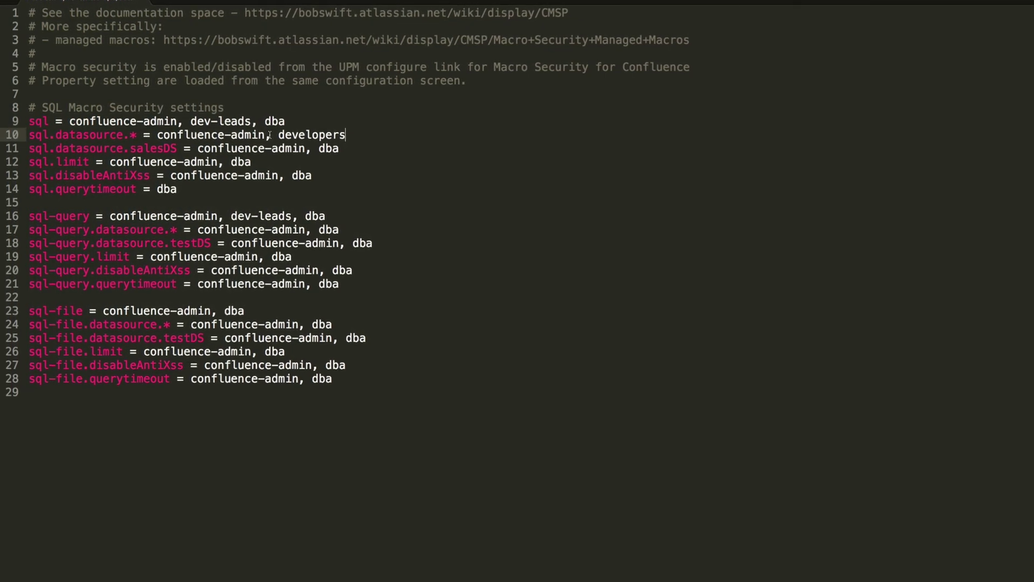